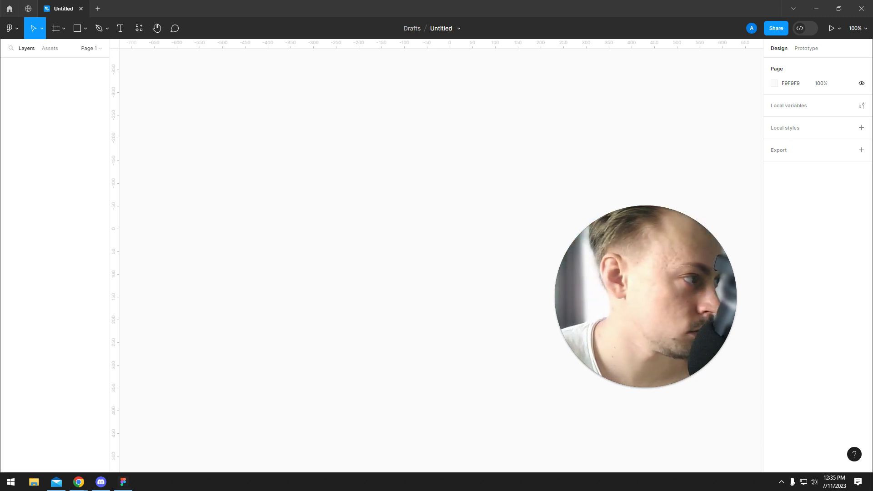
Open the Icon Sets • Iconify site in a maximized Chrome window.
click(79, 482)
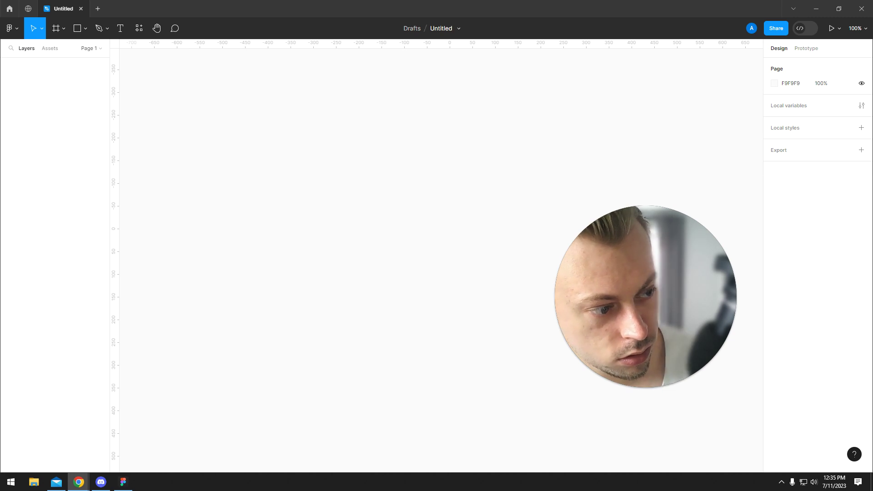
key(alt+Tab)
double_click(359, 26)
click(134, 146)
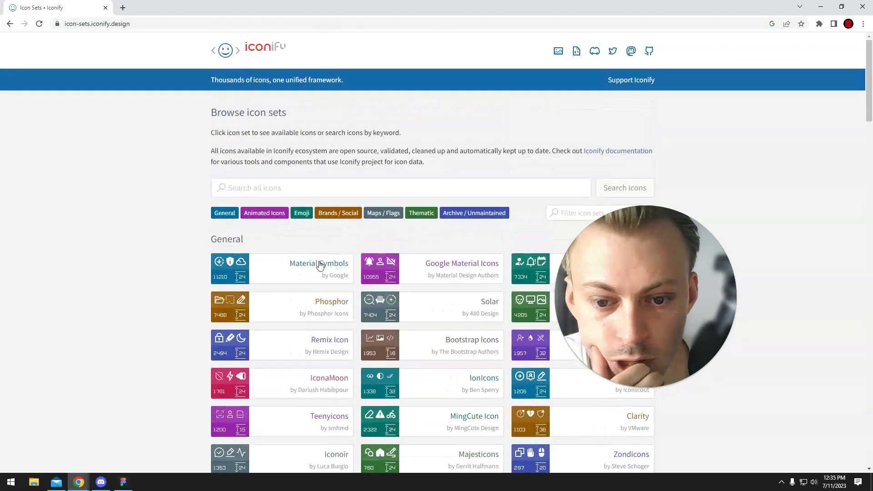
Scroll down the icon set collections to the Emoji and Brands / Social sections, then close Chrome.
scroll(331, 242, down, 3)
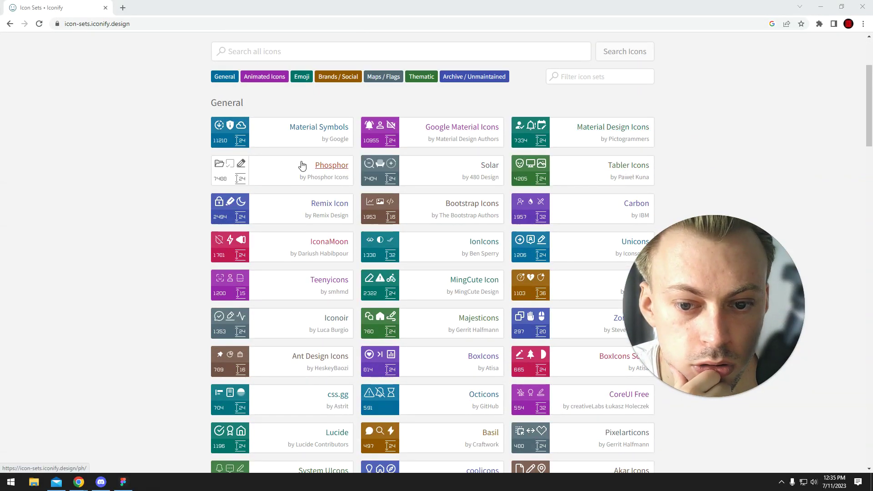
scroll(440, 102, down, 3)
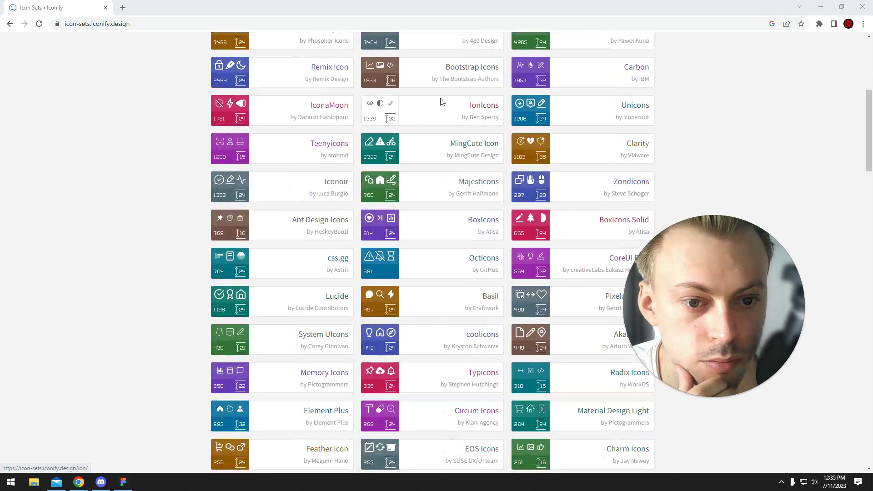
scroll(406, 201, down, 4)
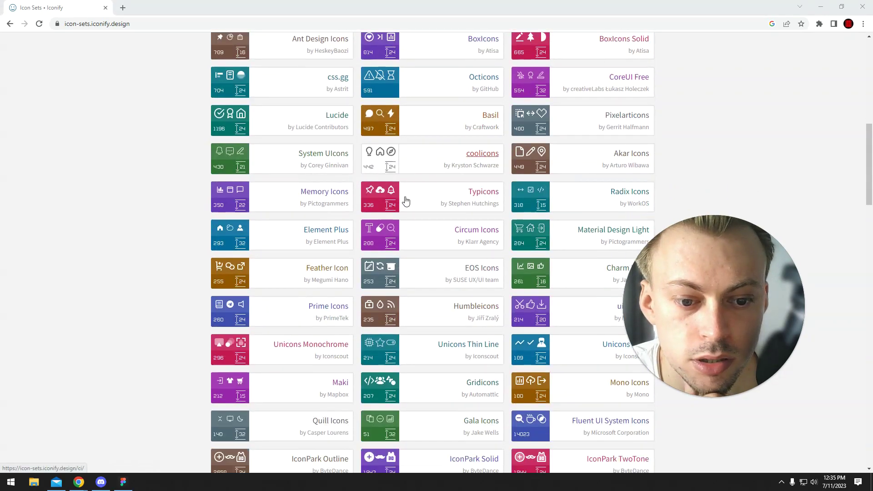
scroll(406, 200, down, 7)
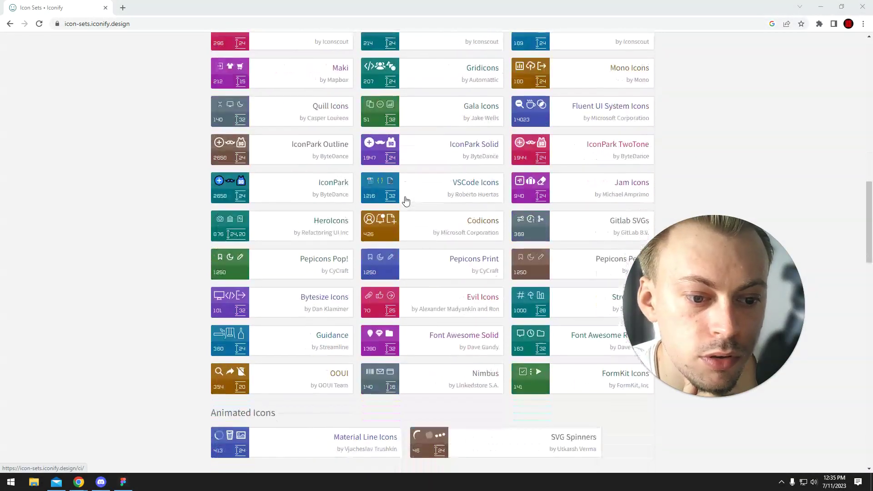
scroll(406, 200, down, 3)
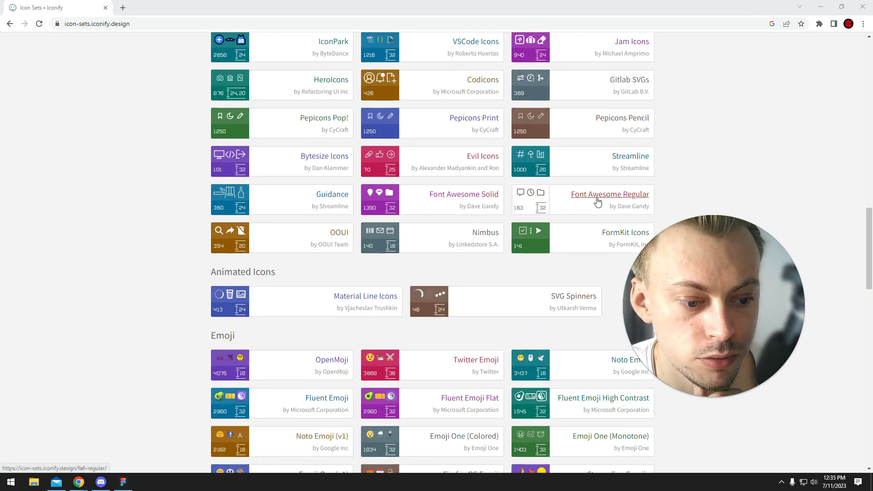
scroll(330, 216, down, 1)
scroll(331, 217, down, 2)
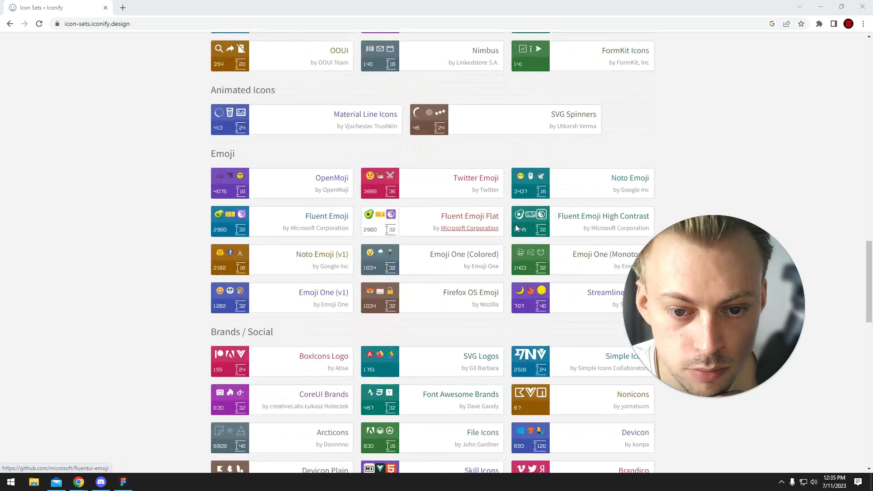
scroll(591, 113, up, 3)
click(863, 7)
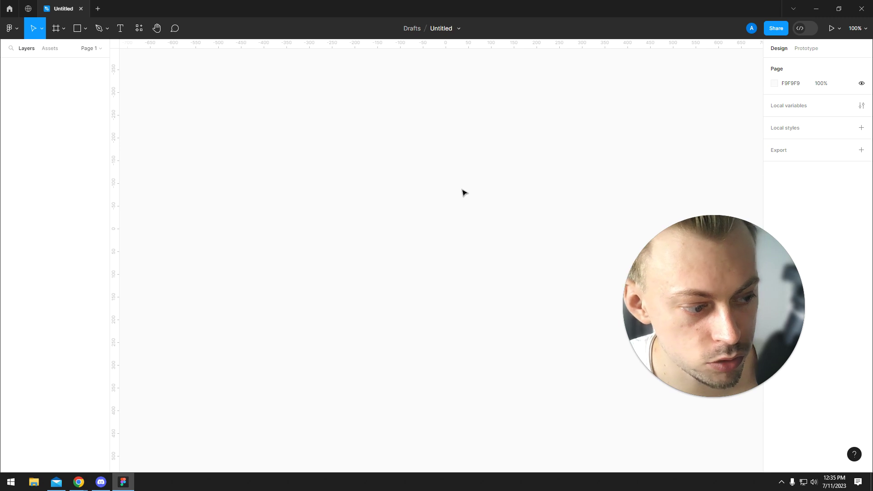
Open the Resources panel from the main menu and look through the component libraries.
click(19, 32)
mouse_move(50, 153)
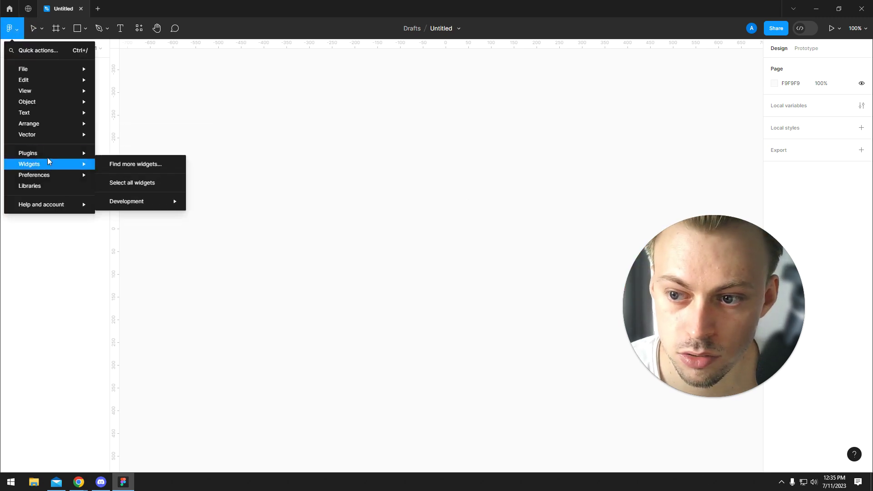
click(140, 28)
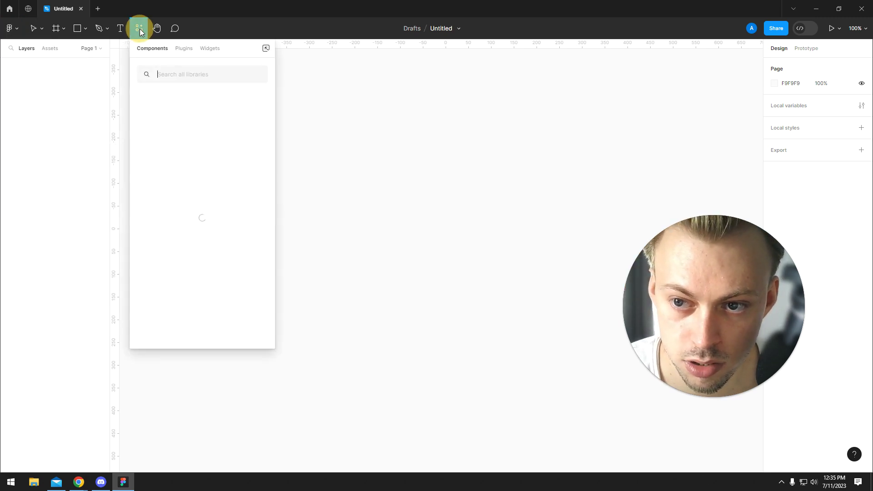
click(219, 224)
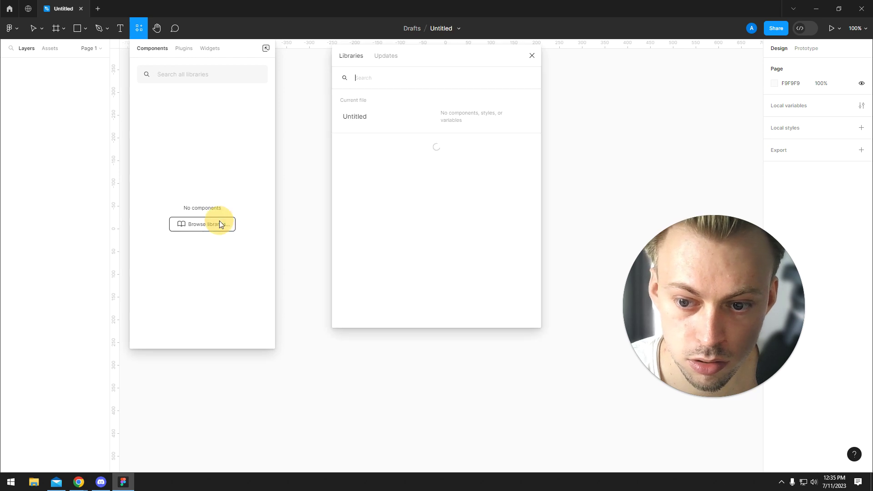
click(533, 55)
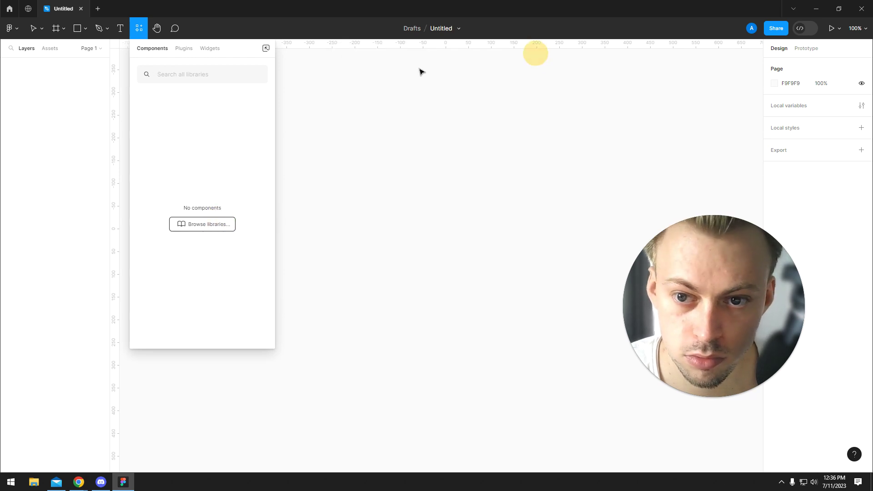
Filter the Plugins list down to Iconify and launch the plugin.
click(266, 48)
click(170, 55)
mouse_move(218, 48)
mouse_down()
mouse_move(236, 40)
mouse_move(218, 48)
mouse_move(232, 53)
mouse_up()
key(c)
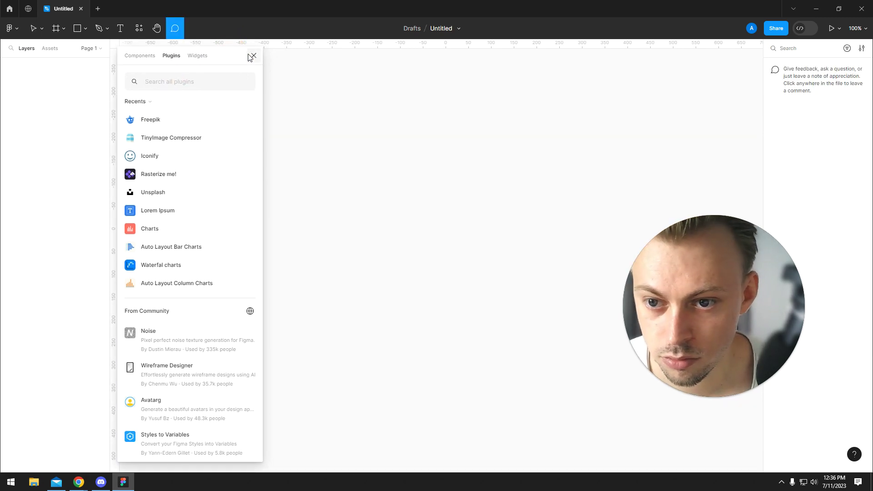
click(254, 56)
click(139, 28)
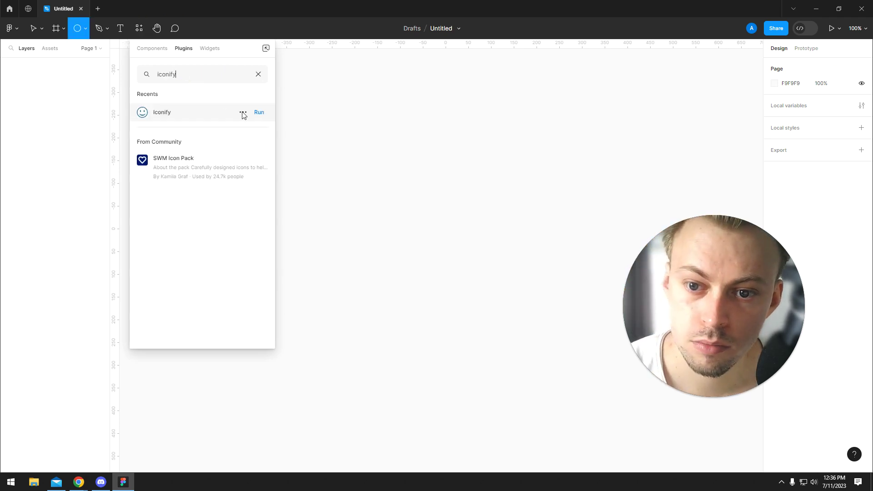
click(259, 113)
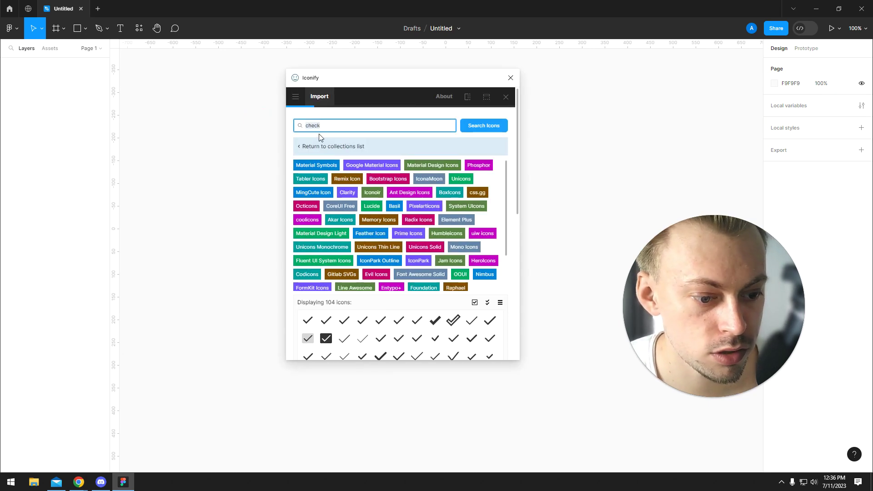
Search Iconify for 'search' and page through results 2 to 5, returning to page 2.
text(search)
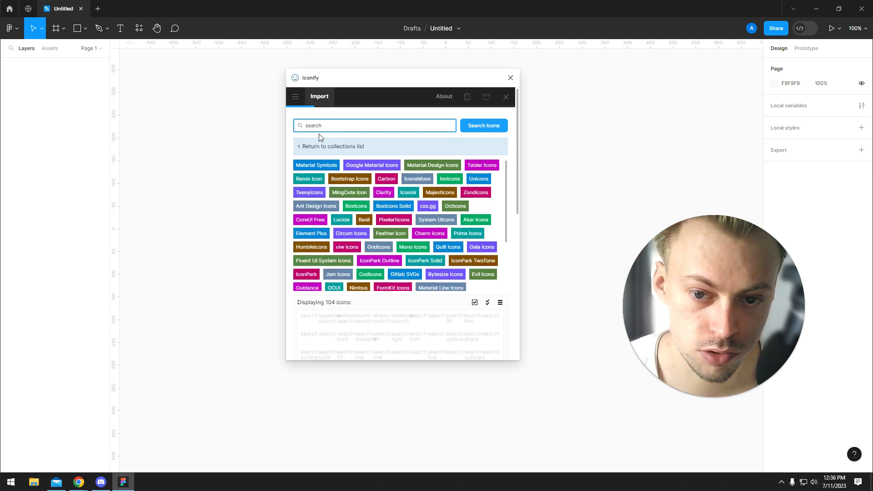
key(Return)
scroll(377, 259, down, 5)
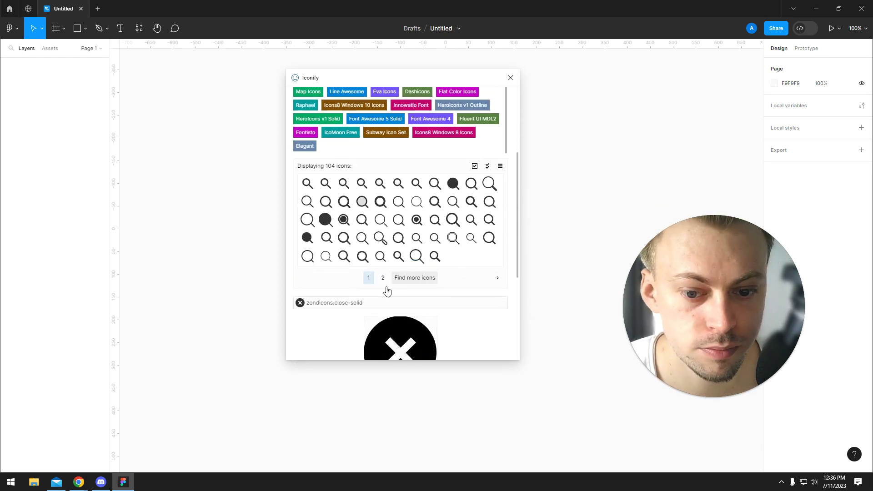
click(383, 278)
click(377, 278)
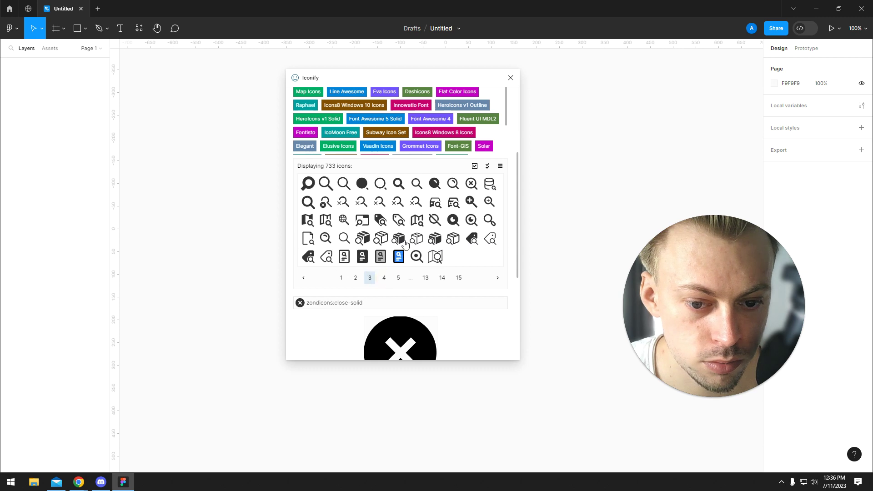
click(386, 278)
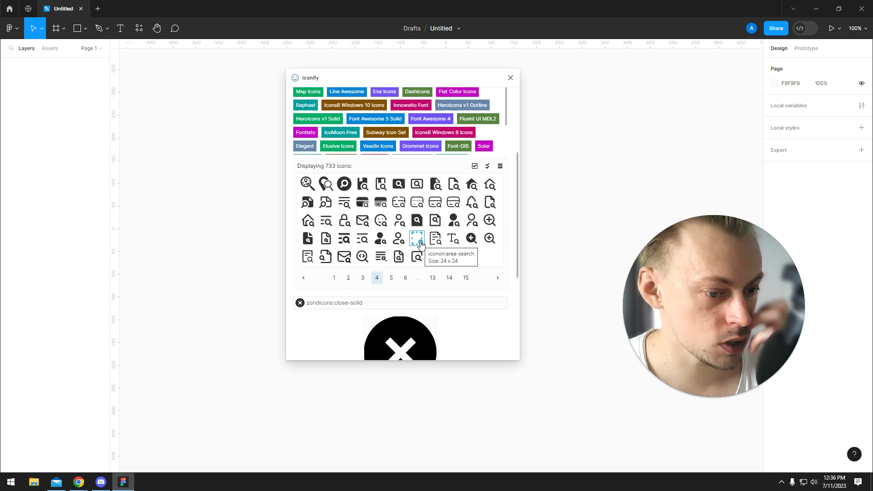
click(391, 278)
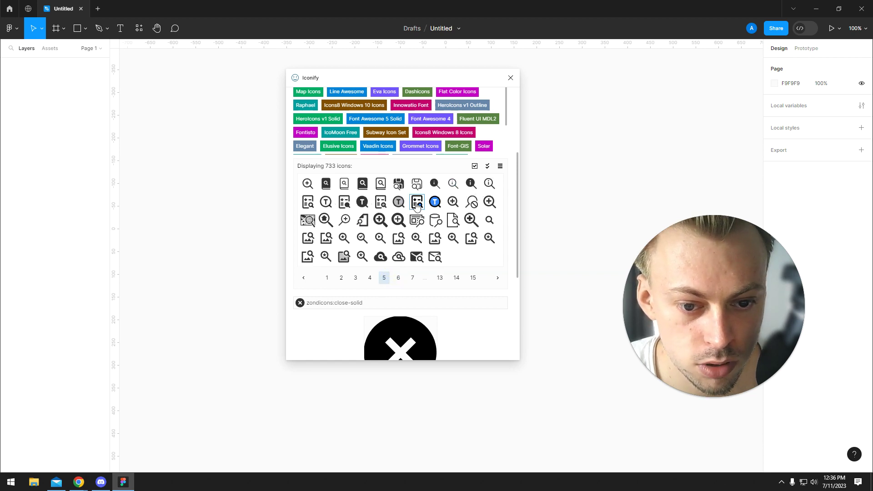
click(341, 278)
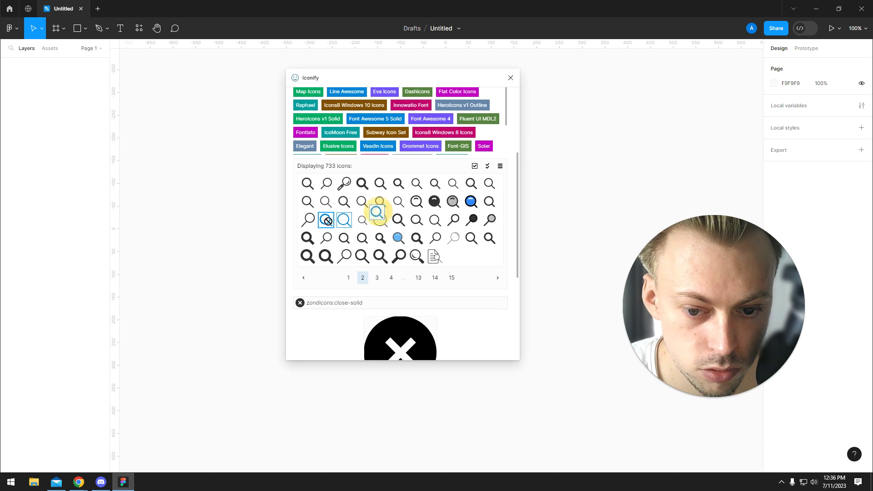
Drag the pajamas:search magnifier onto the canvas as a 16 × 16 frame and check its colour options.
drag(620, 173, 619, 173)
scroll(374, 292, down, 4)
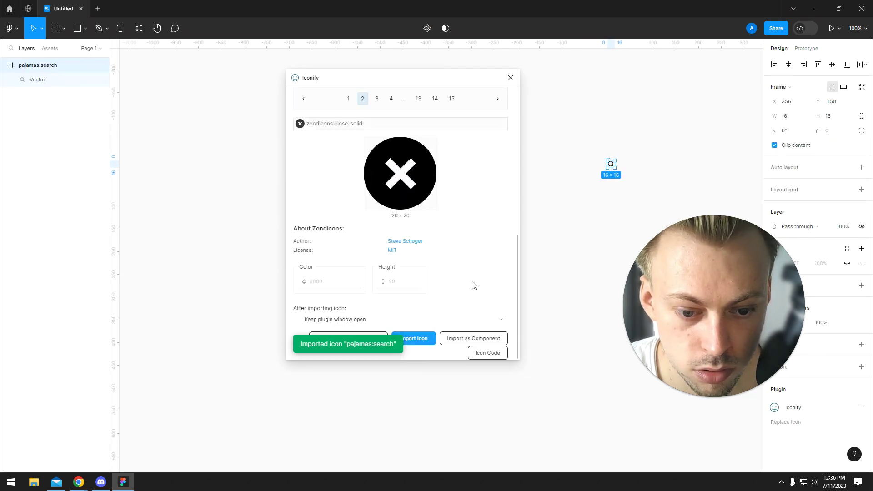
scroll(371, 308, down, 1)
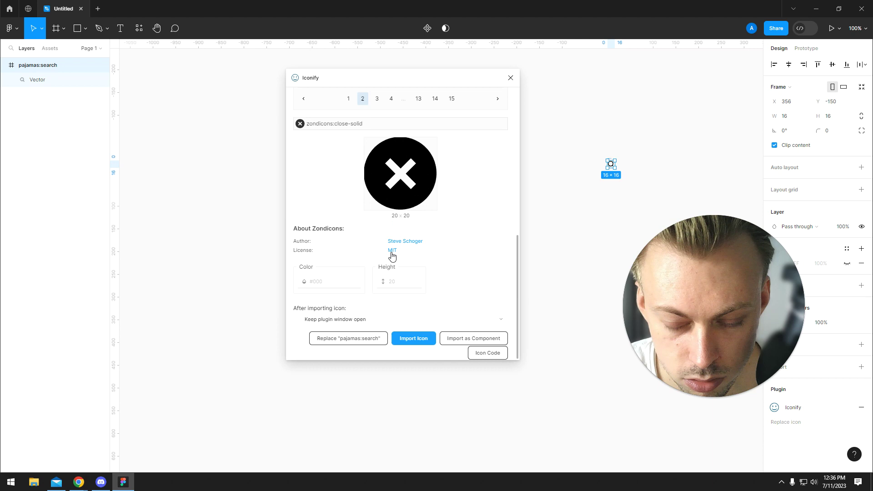
click(332, 255)
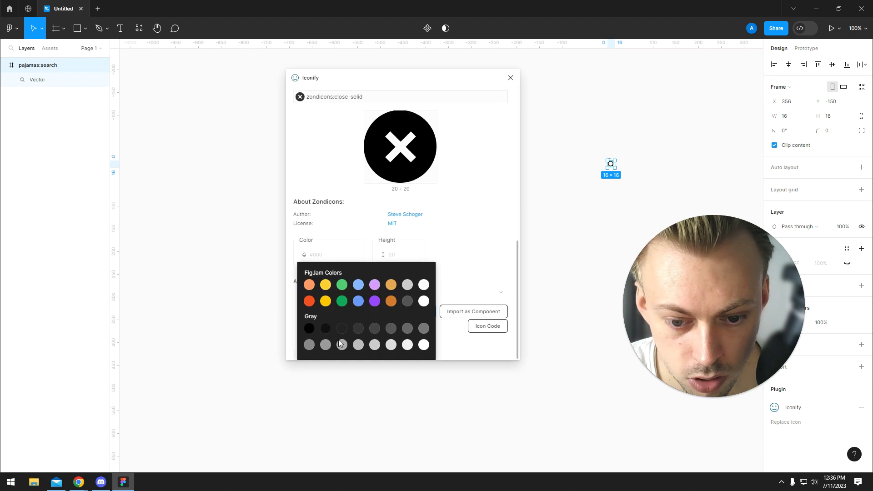
scroll(377, 284, up, 1)
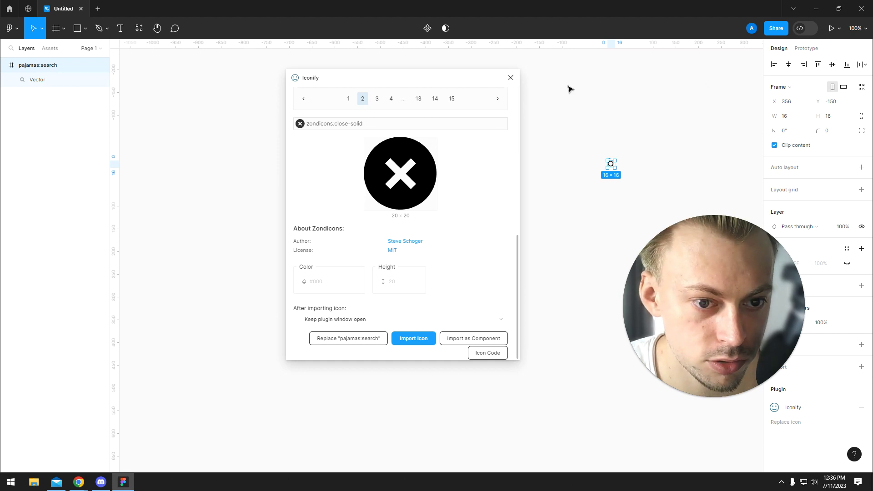
Close Iconify and drag the search vector out of its pajamas:search frame.
click(510, 79)
scroll(452, 76, right, 3)
click(486, 114)
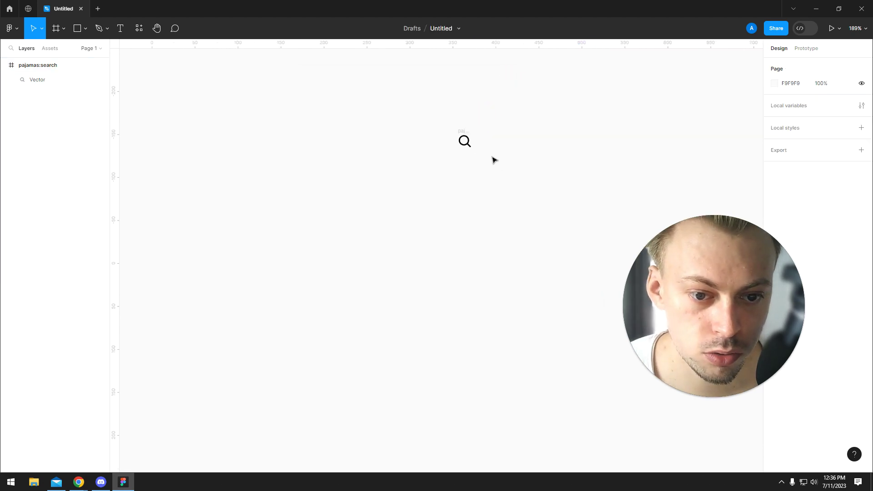
drag(463, 145, 522, 132)
click(404, 176)
Delete the empty pajamas:search frame and the extra frame, leaving a single Vector layer.
drag(353, 214, 482, 103)
key(Delete)
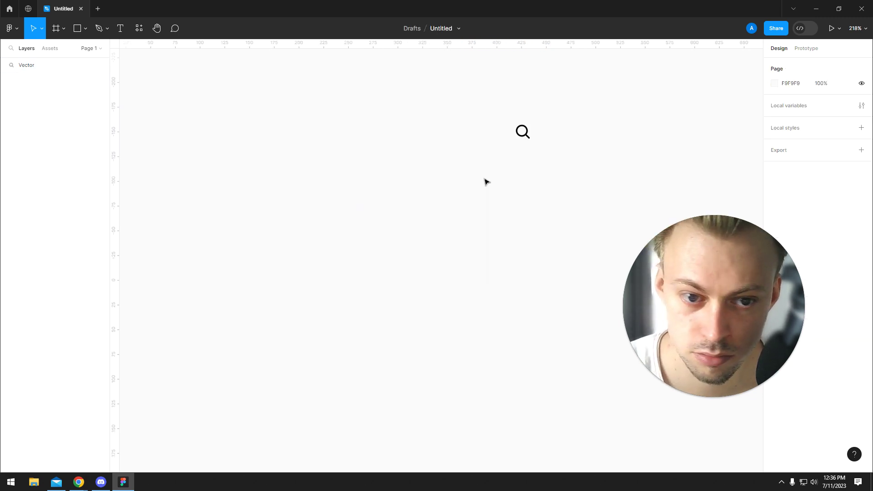
key(ctrl+z)
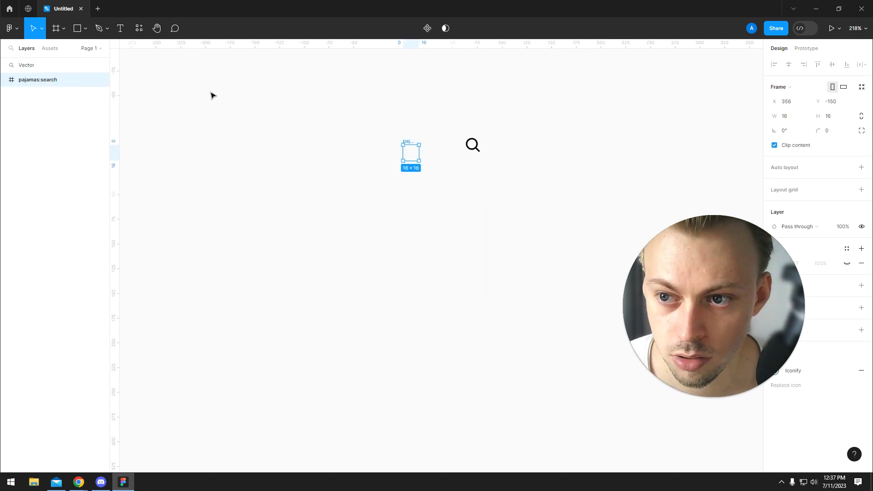
drag(400, 187, 399, 185)
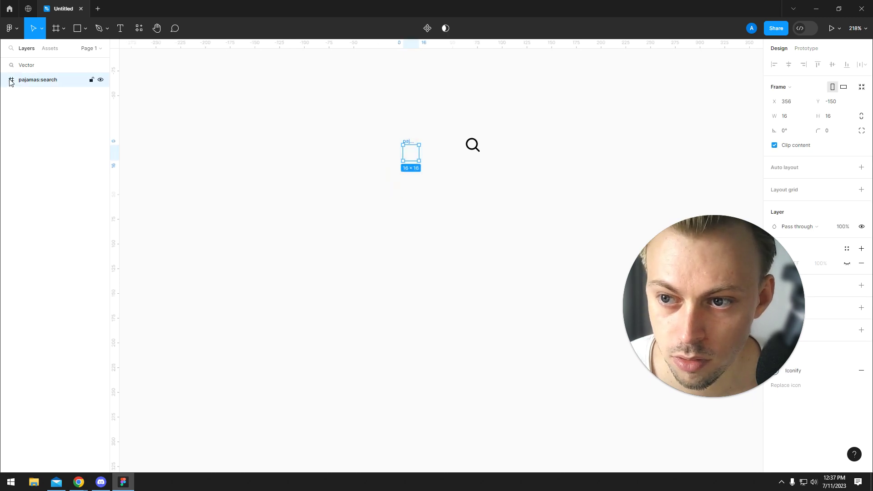
click(56, 28)
click(64, 28)
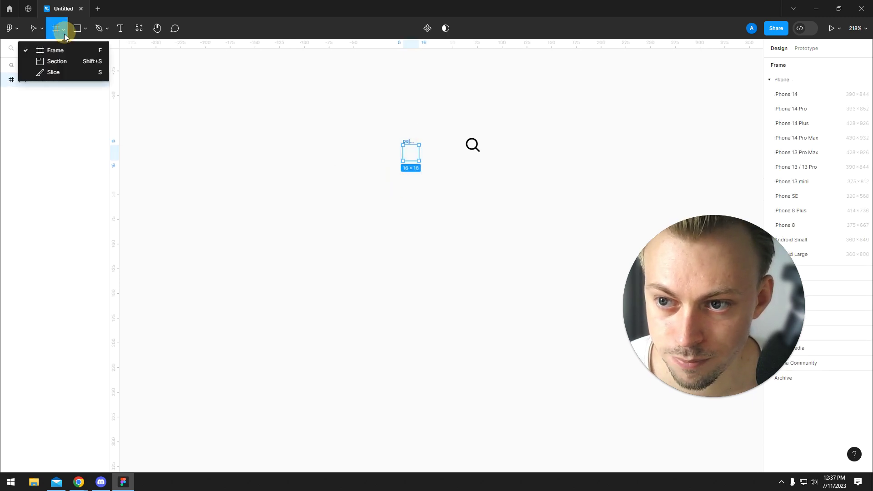
click(373, 66)
key(ctrl+z)
key(ctrl+z)
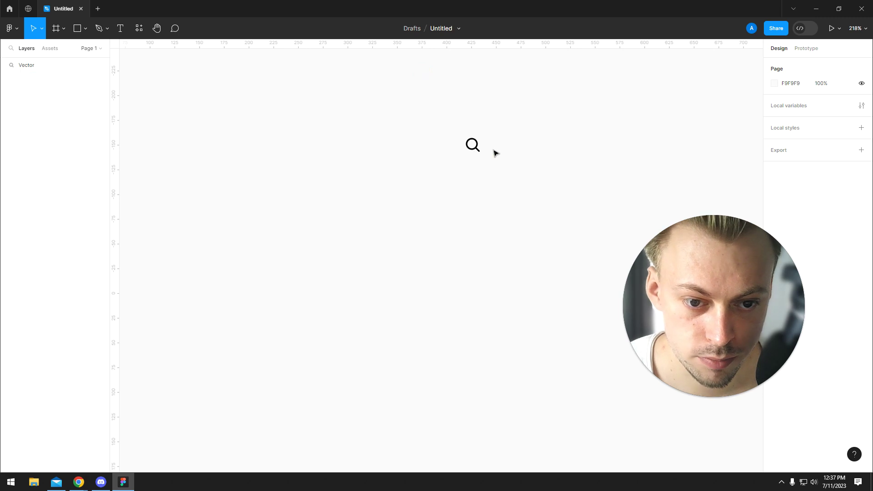
Scale the magnifier vector up to 85.21 × 85.21.
drag(480, 153, 454, 189)
drag(694, 295, 601, 313)
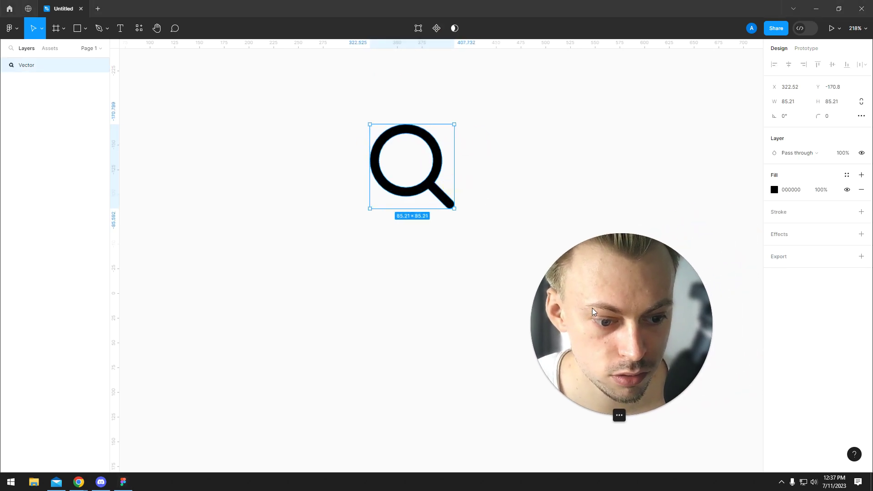
click(473, 134)
key(ctrl+z)
Change the magnifier's fill from black to green 0CA363.
click(775, 191)
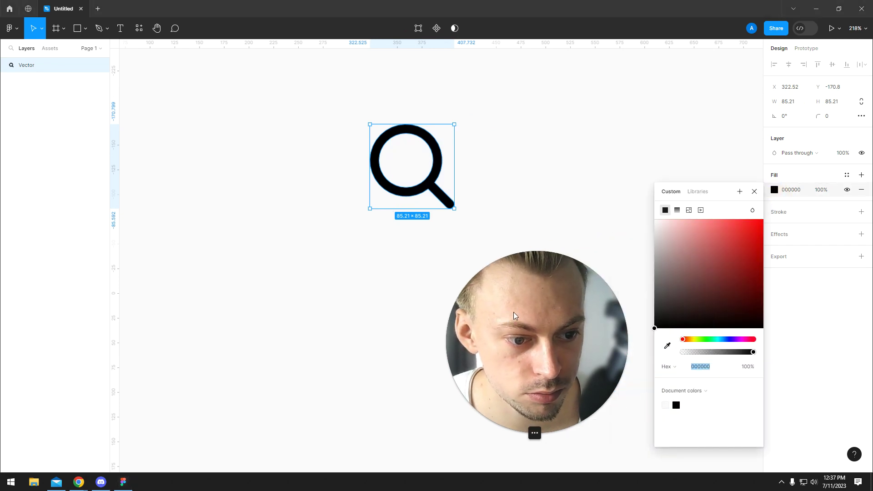
click(691, 340)
drag(690, 342, 713, 340)
drag(748, 246, 755, 264)
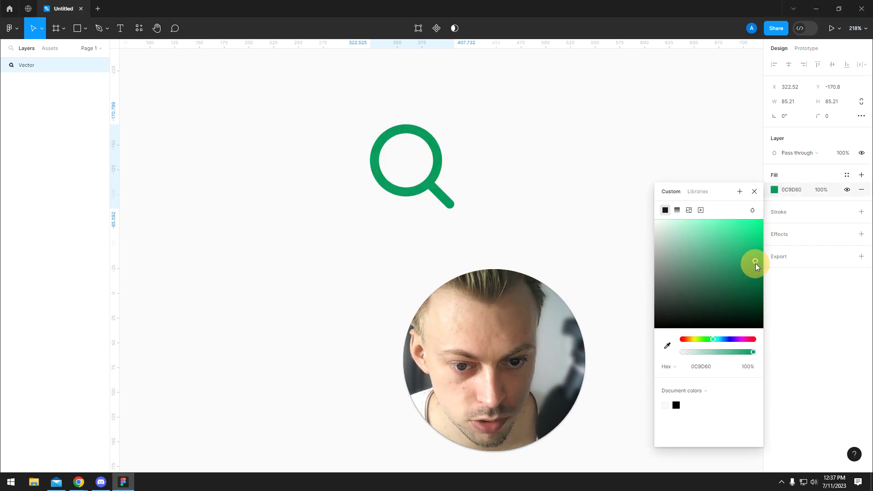
click(581, 169)
scroll(462, 119, up, 5)
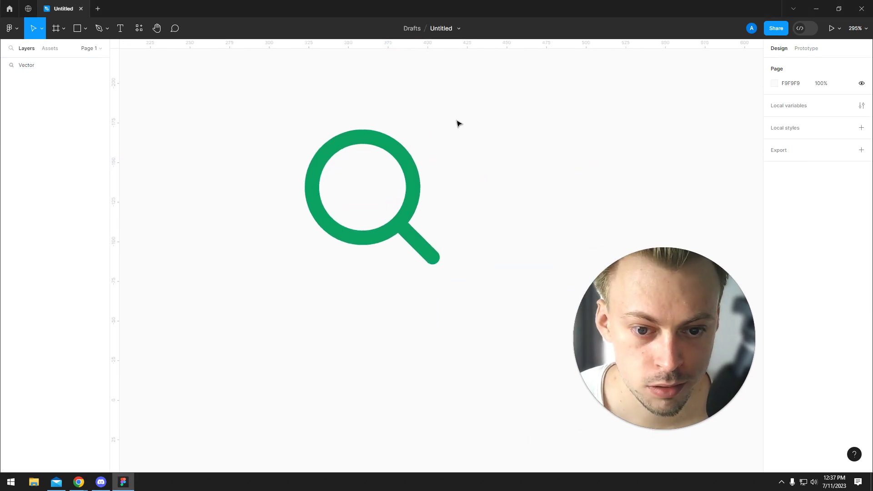
Enter point editing on the magnifier and select the anchors at the handle's end.
drag(470, 116, 279, 318)
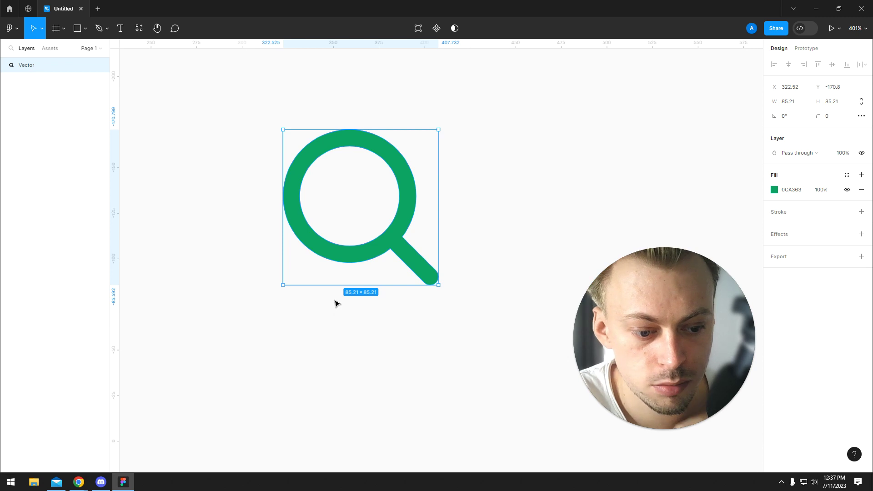
double_click(422, 268)
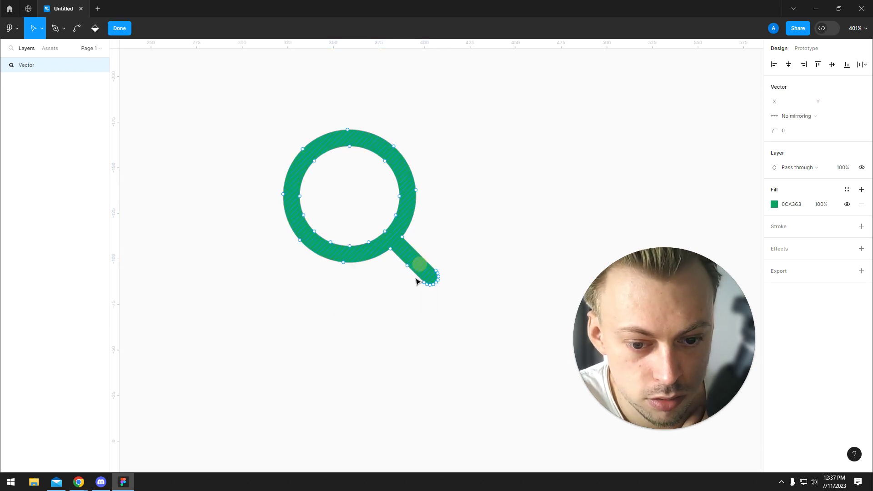
drag(405, 324, 501, 257)
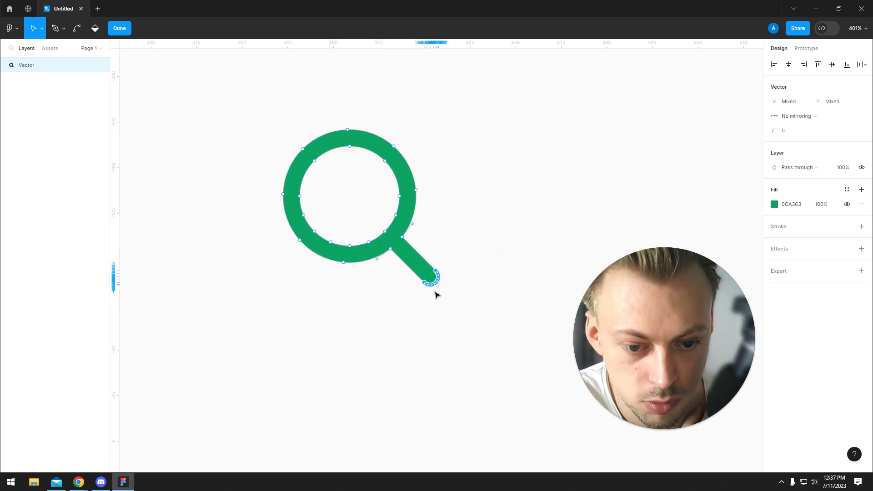
mouse_move(438, 284)
mouse_down()
mouse_move(459, 306)
mouse_move(454, 285)
mouse_up()
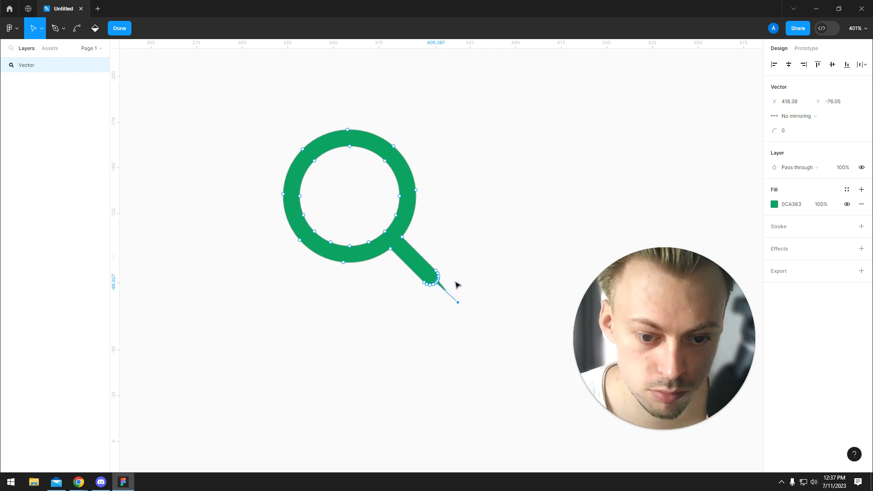
key(ctrl+z)
Pull the handle's end anchors down-right to lengthen the handle, then exit point editing.
scroll(444, 279, up, 5)
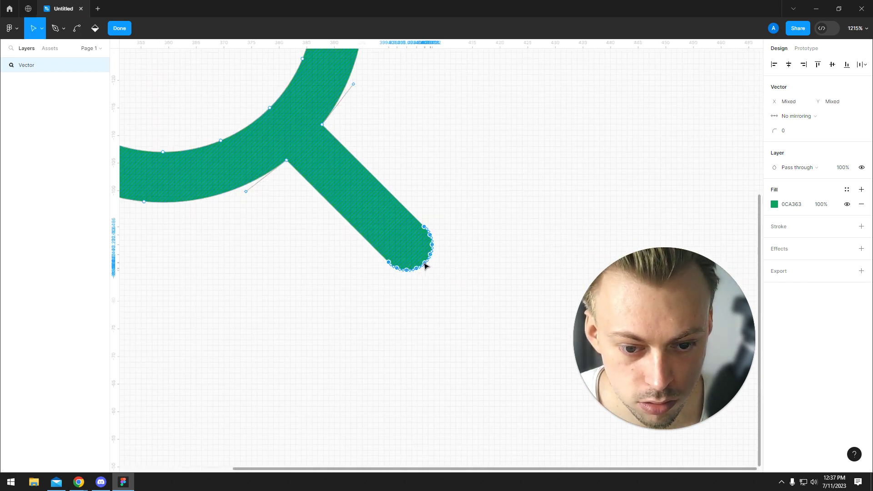
drag(424, 261, 530, 374)
key(ctrl+z)
click(493, 205)
key(ctrl+z)
scroll(532, 376, down, 1)
scroll(535, 376, down, 8)
key(Escape)
Move the magnifier up and to the left on the canvas.
click(569, 226)
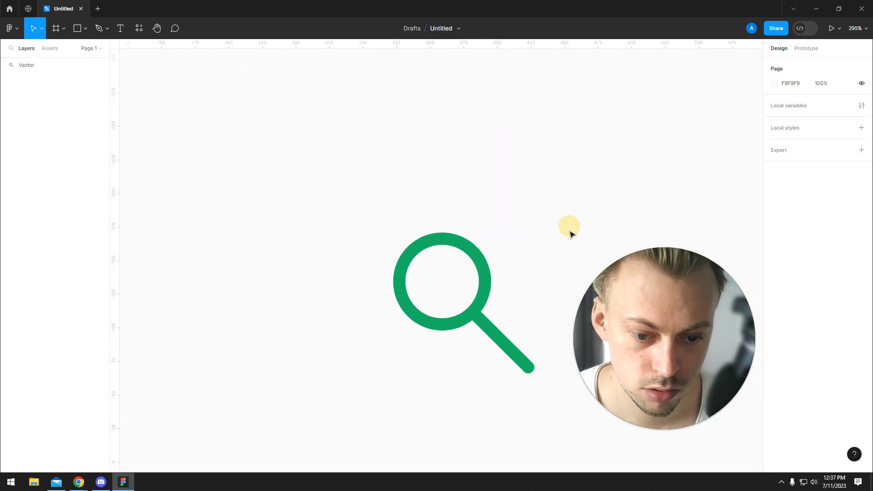
scroll(470, 182, down, 3)
drag(503, 158, 277, 336)
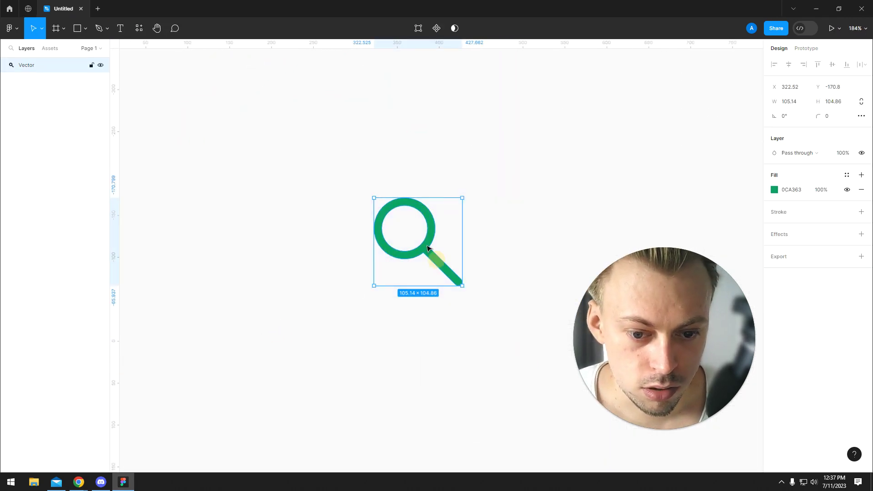
drag(428, 247, 394, 188)
click(446, 226)
drag(449, 136, 226, 257)
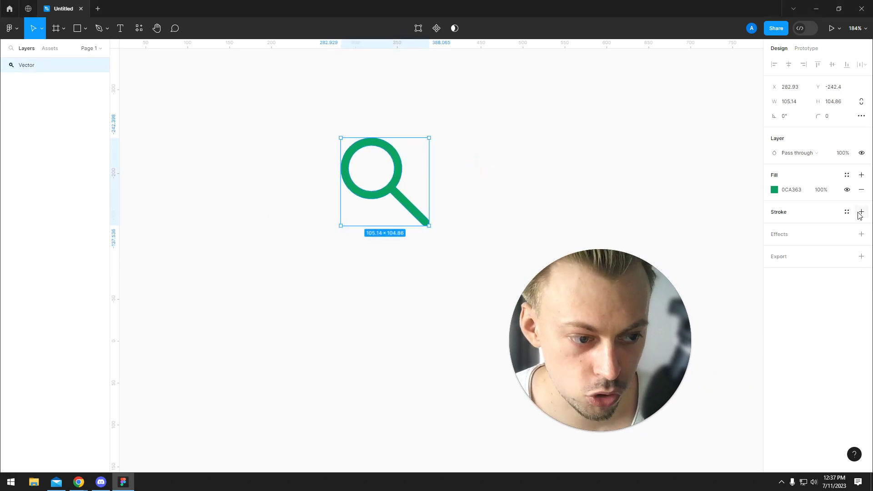
Add a stroke coloured with the icon's own green 0CA363, sampled with the eyedropper.
click(799, 212)
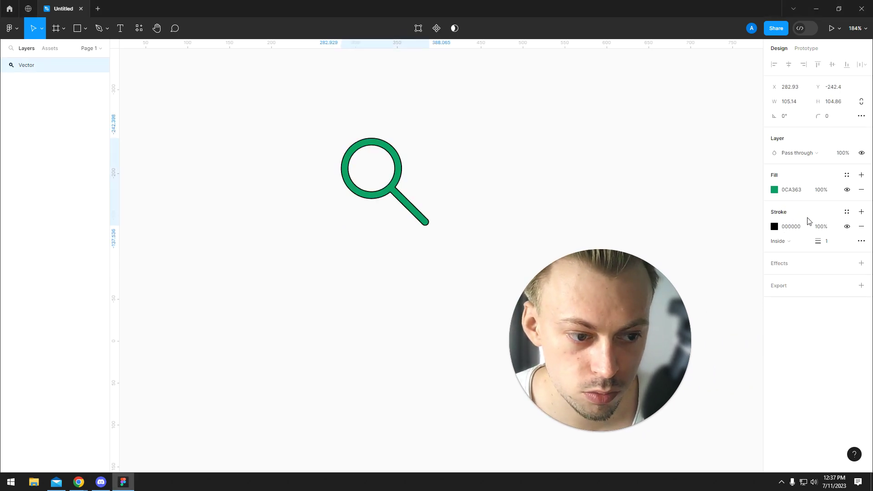
click(775, 226)
click(668, 364)
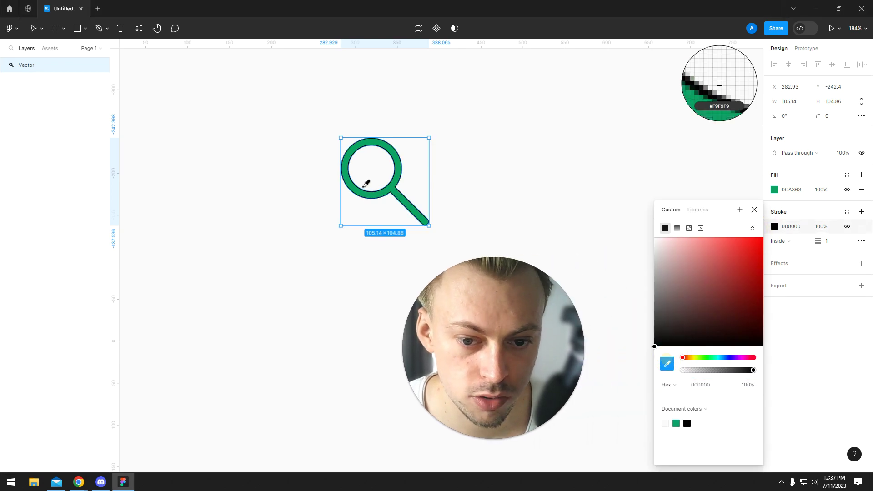
click(408, 195)
click(485, 179)
click(381, 209)
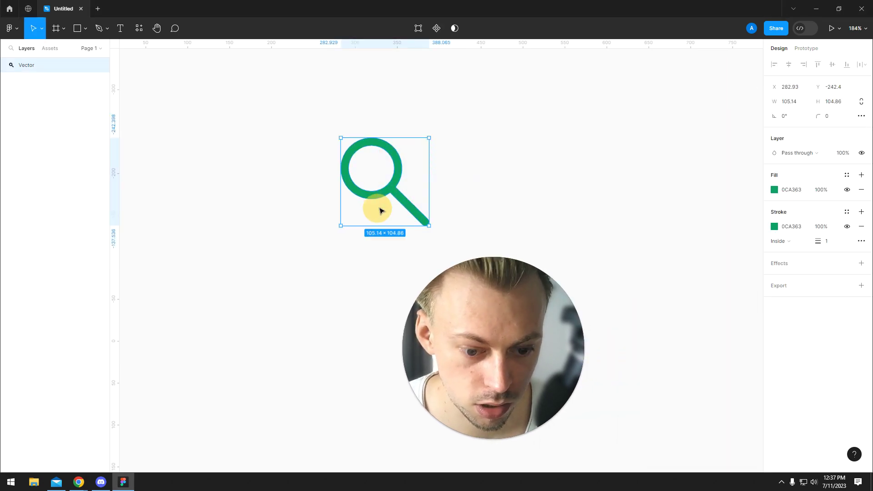
Set the stroke alignment to Center and adjust the stroke weight.
click(828, 241)
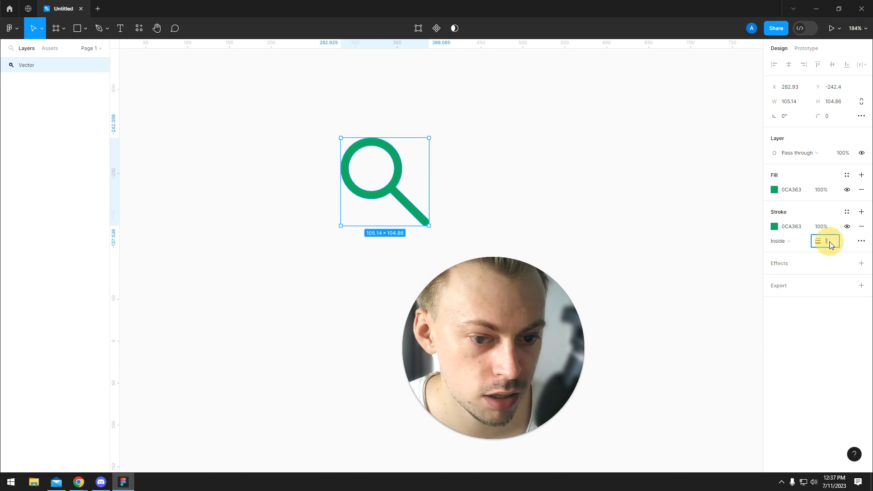
click(780, 241)
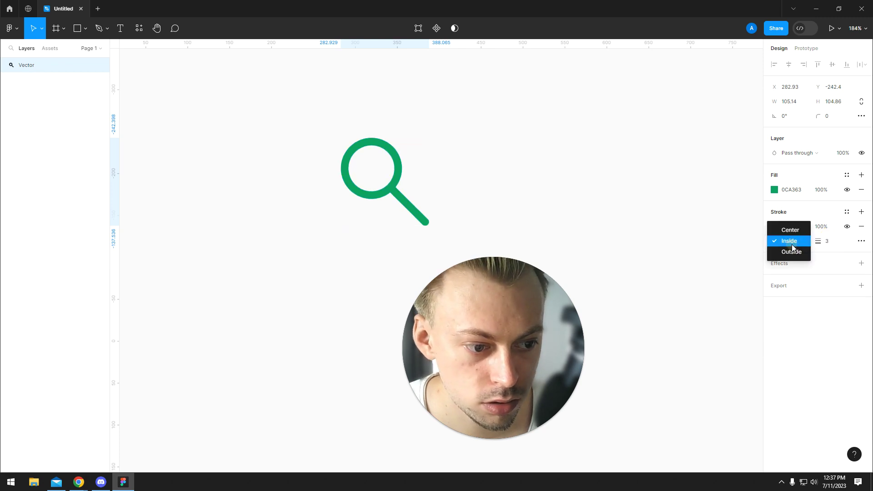
click(778, 226)
click(833, 245)
Set the magnifier's stroke weight to 3.
key(Up)
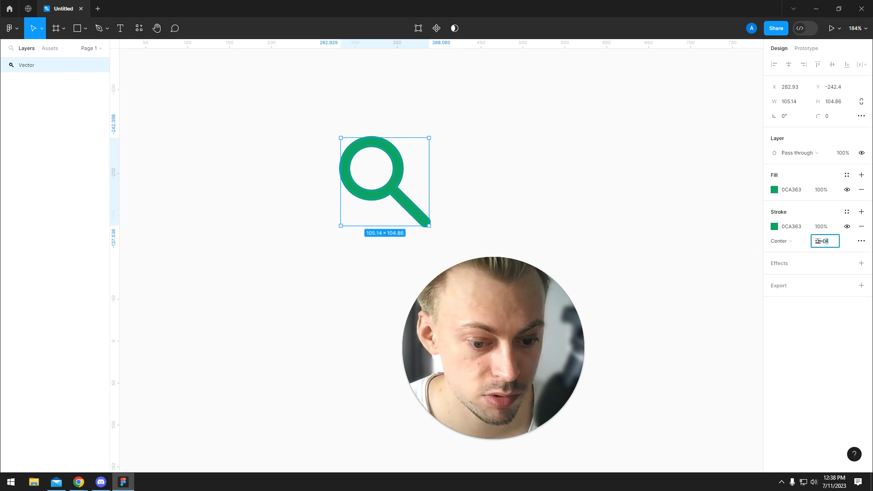
text(3)
key(Return)
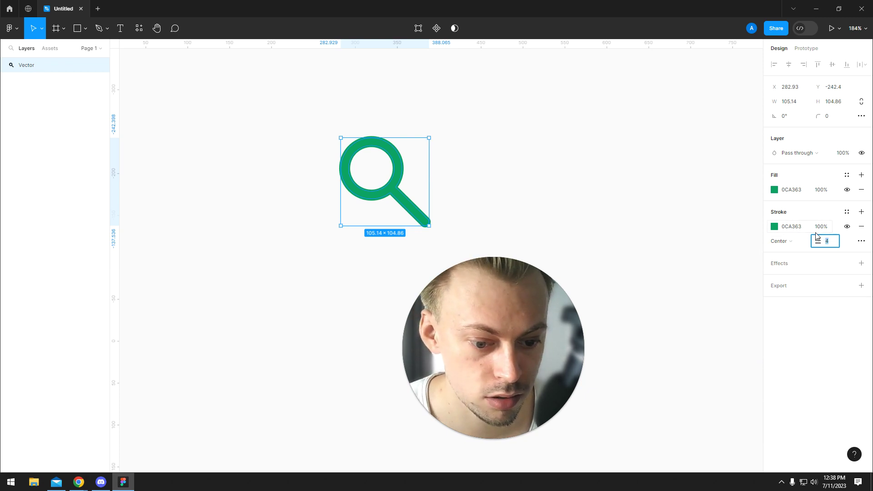
Nudge the finished icon slightly up-right to 292.69, −260.84 and deselect it.
drag(528, 102, 450, 152)
drag(424, 186, 432, 171)
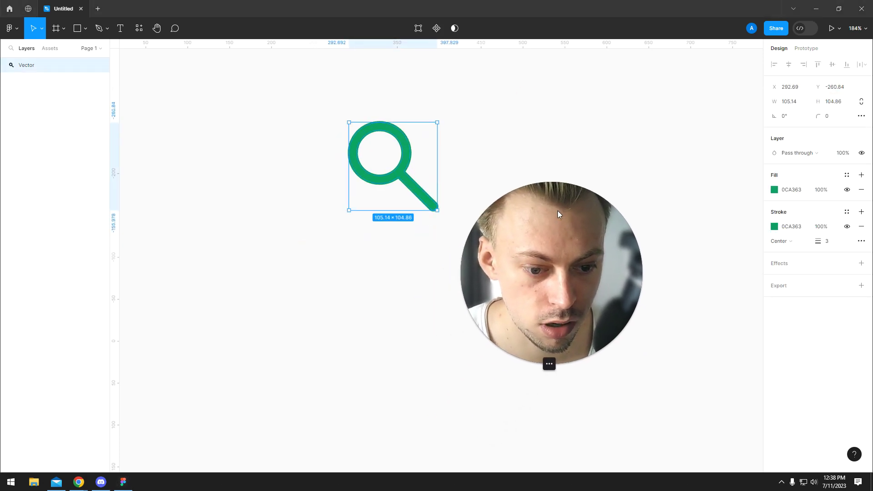
click(427, 331)
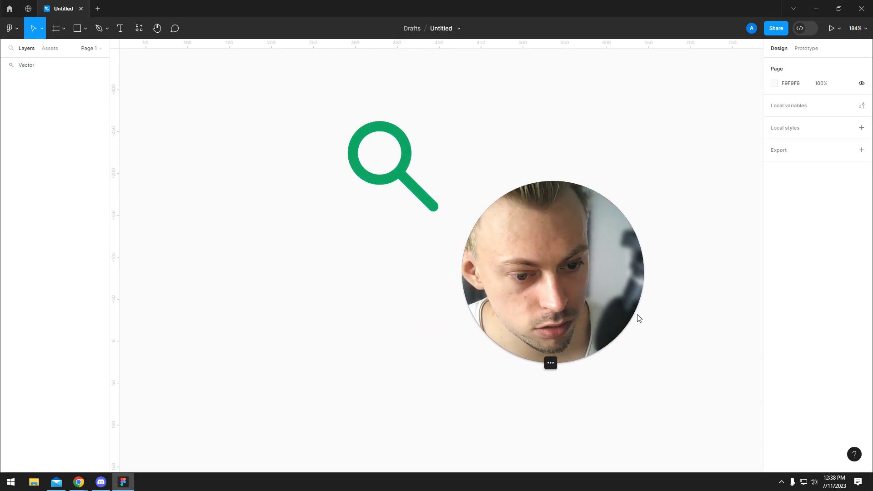